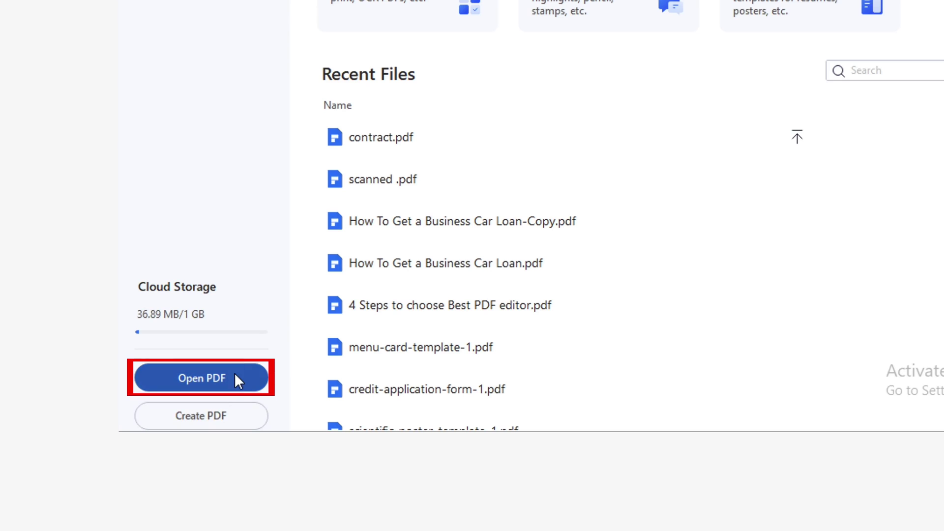
# - Open the Customer Voice infographic PDF and compress it at High, producing a copy of about 214.49 KB
pyautogui.click(235, 379)
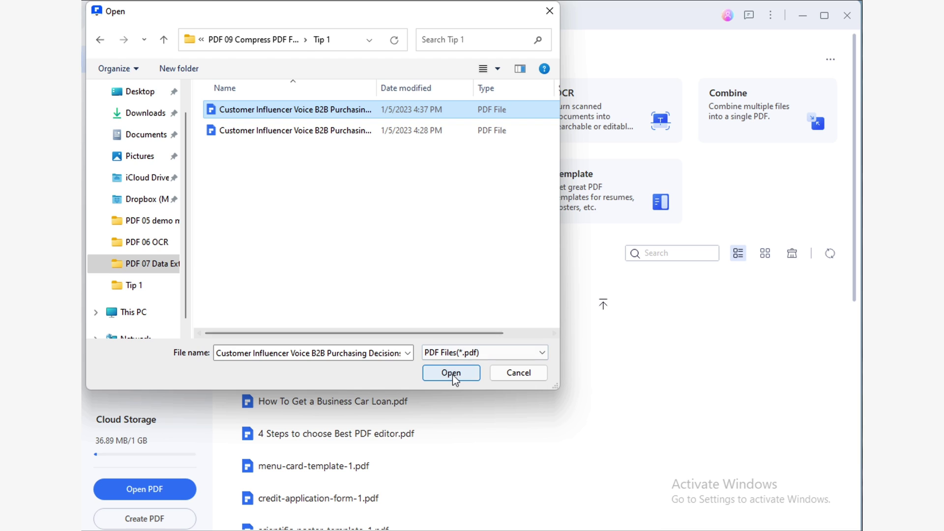
pyautogui.click(452, 374)
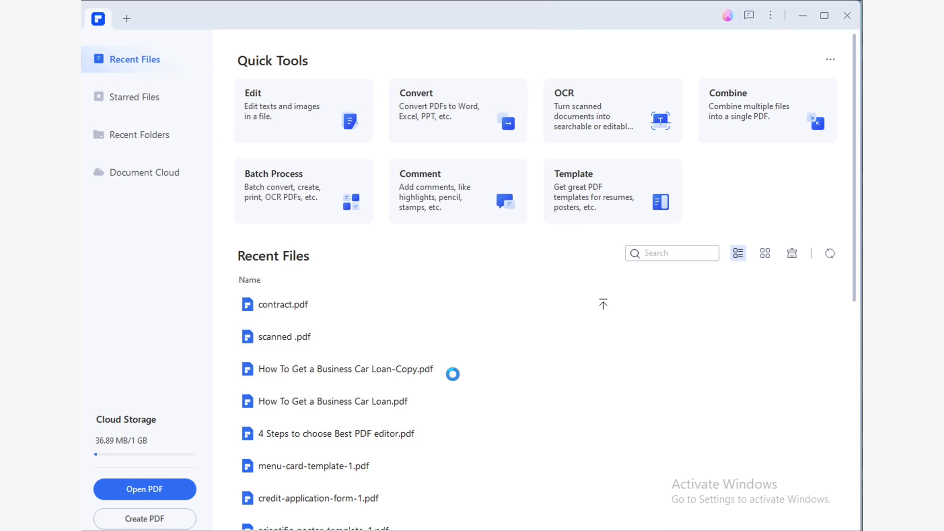
pyautogui.click(565, 41)
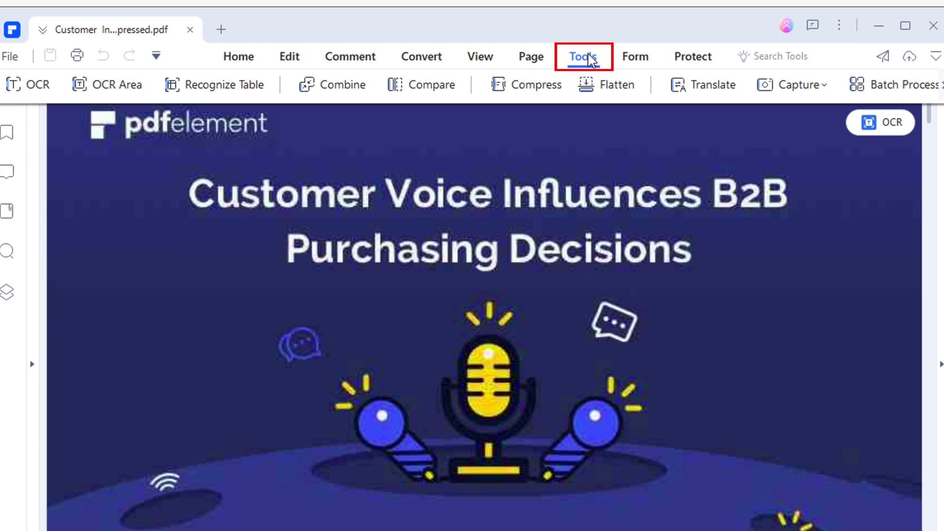
pyautogui.click(538, 92)
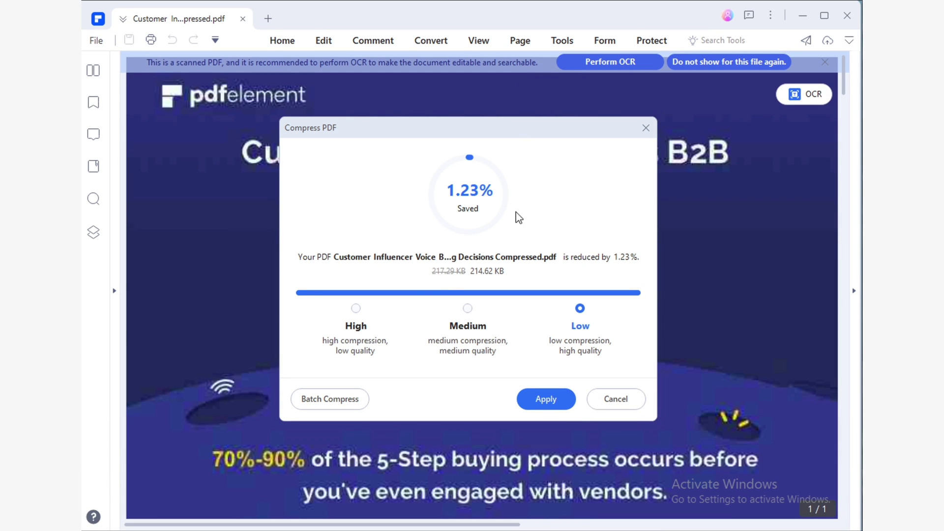
pyautogui.click(355, 309)
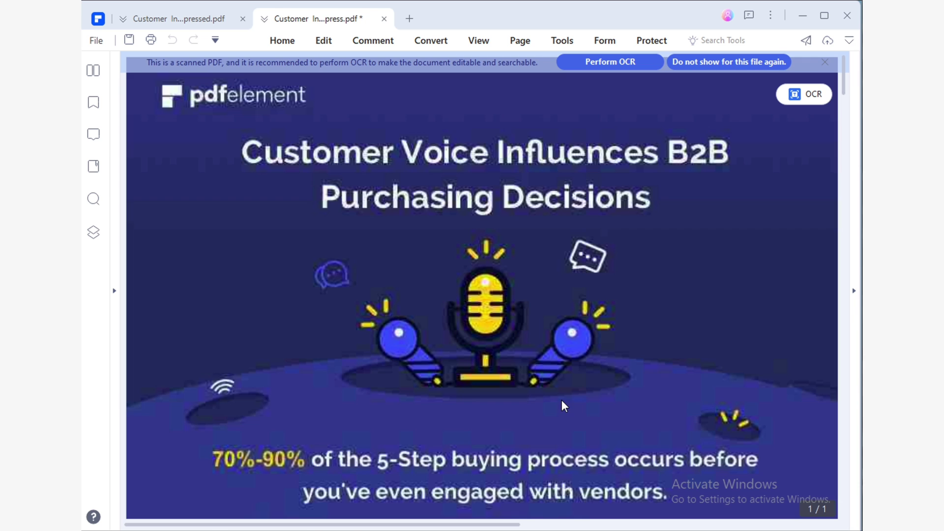
pyautogui.click(101, 43)
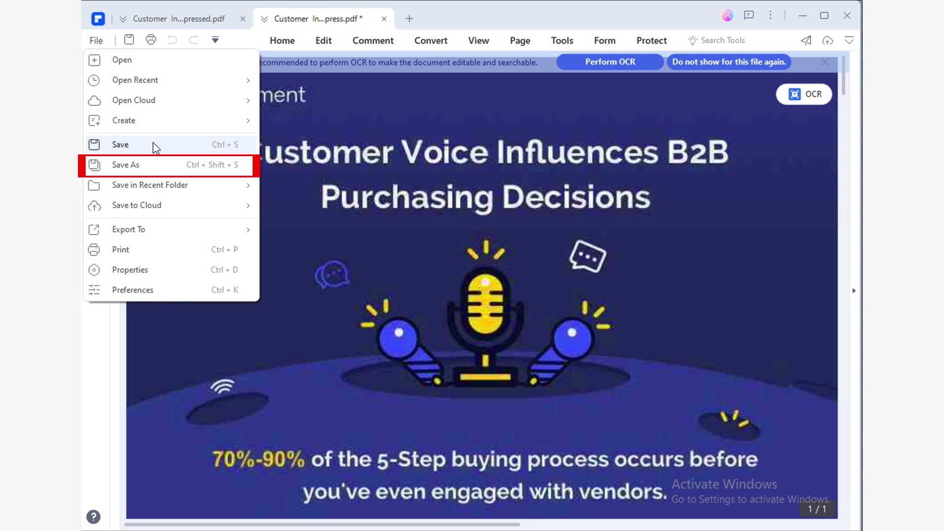
# - Save the compressed copy as a new PDF under the suggested _Compress file name
pyautogui.click(158, 162)
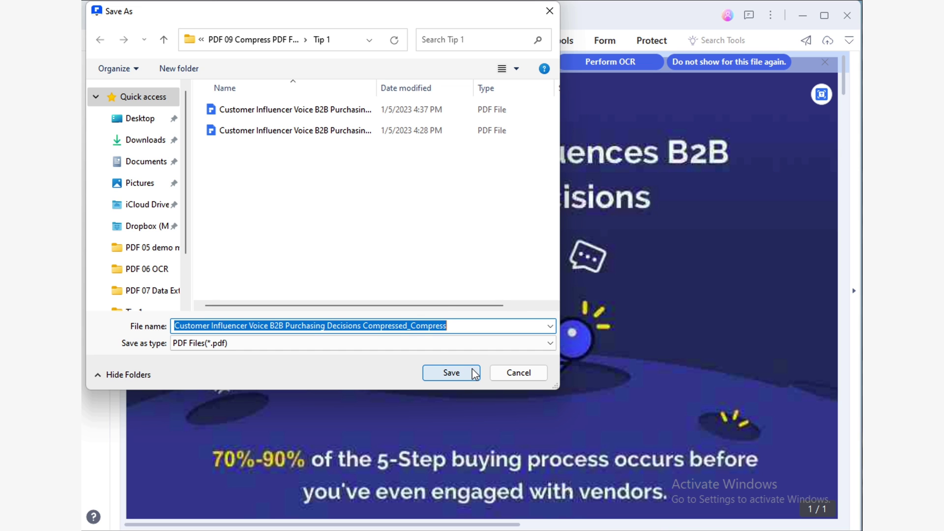
pyautogui.click(474, 374)
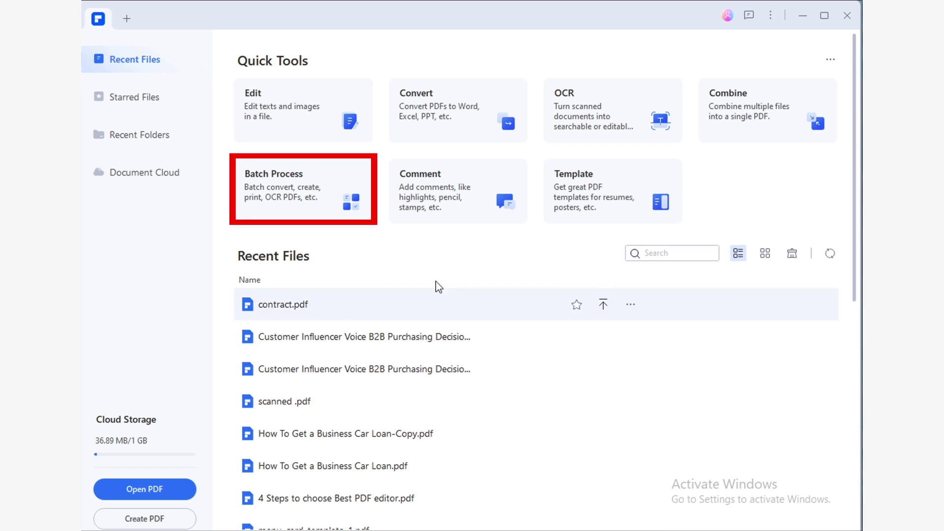
# - Batch-compress all five PDFs from the folder at High compression
pyautogui.click(315, 197)
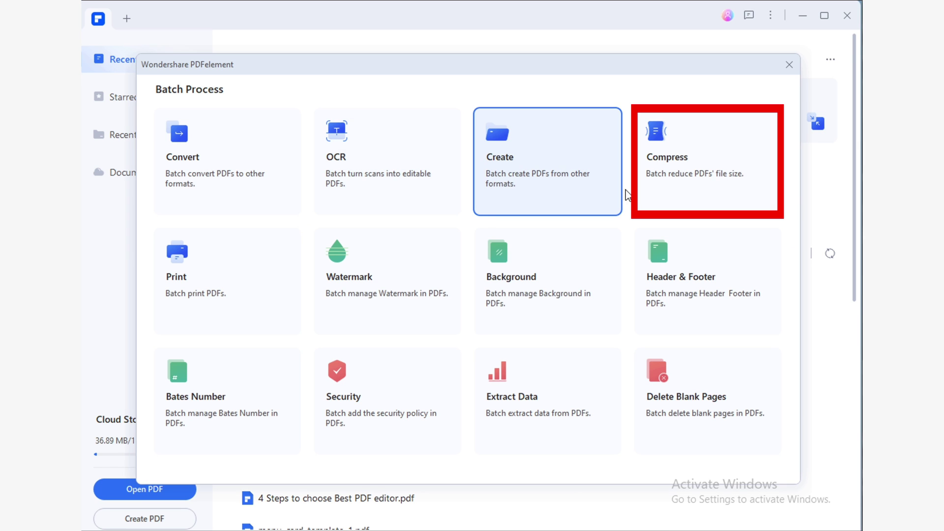
pyautogui.click(721, 193)
pyautogui.click(358, 312)
pyautogui.moveTo(402, 295); pyautogui.dragTo(371, 184)
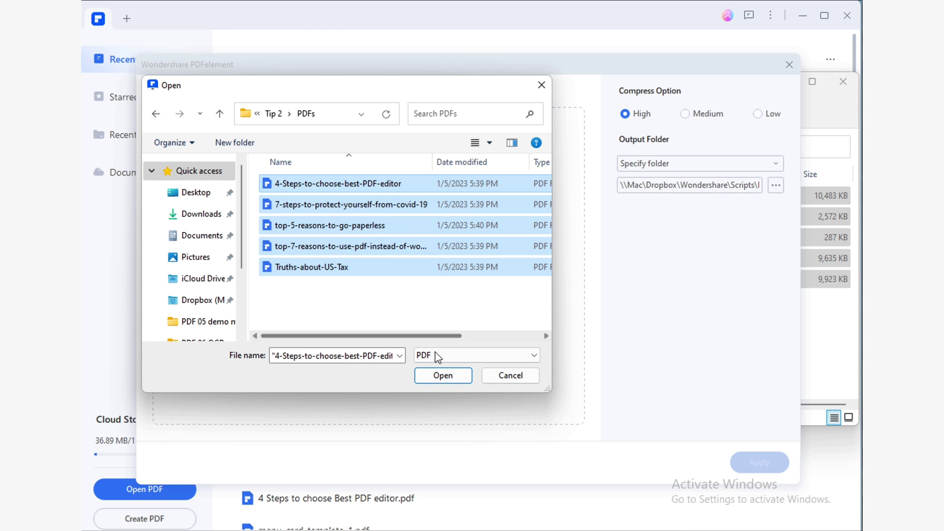
pyautogui.click(443, 375)
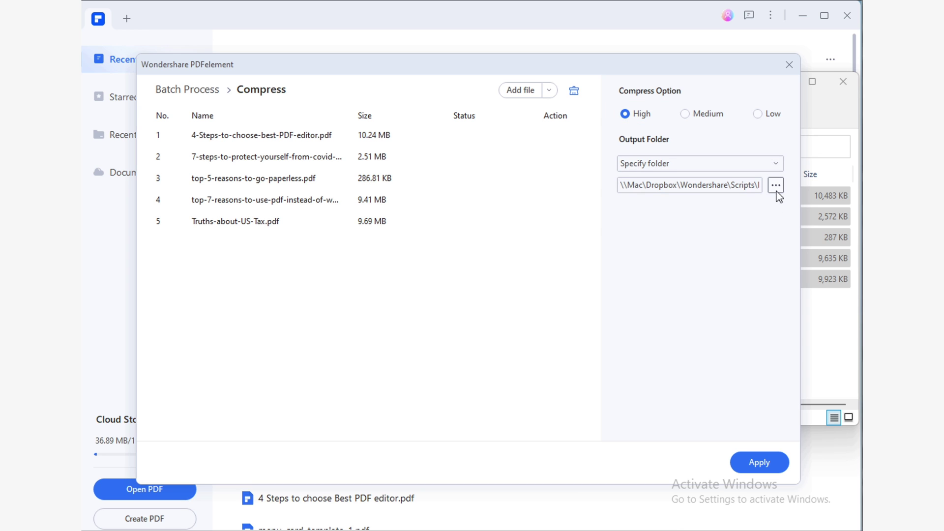
pyautogui.click(779, 459)
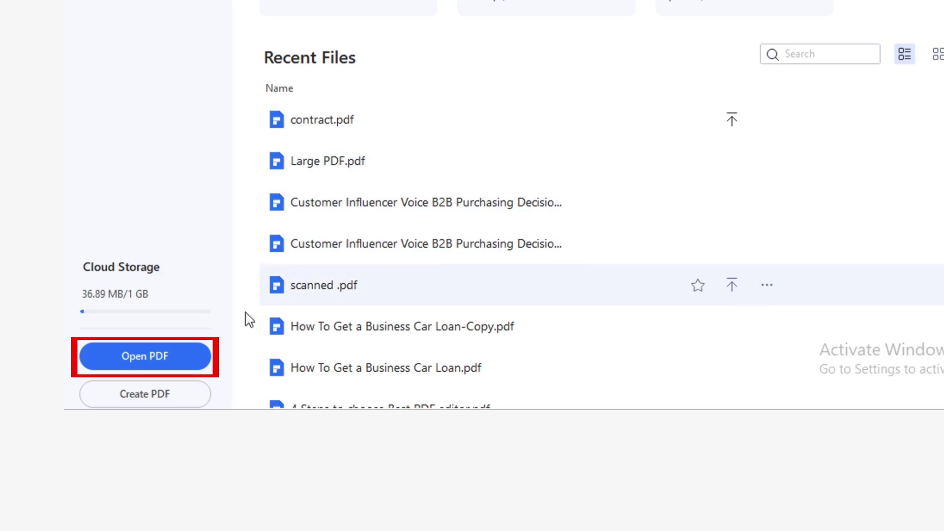
# - Open Large PDF.pdf and split it into separate files of 2 pages each
pyautogui.click(182, 357)
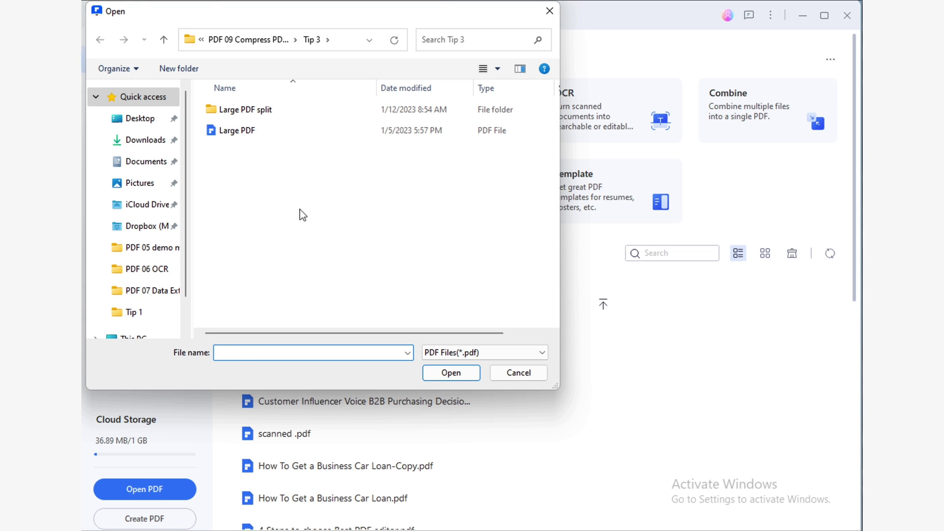
pyautogui.click(309, 132)
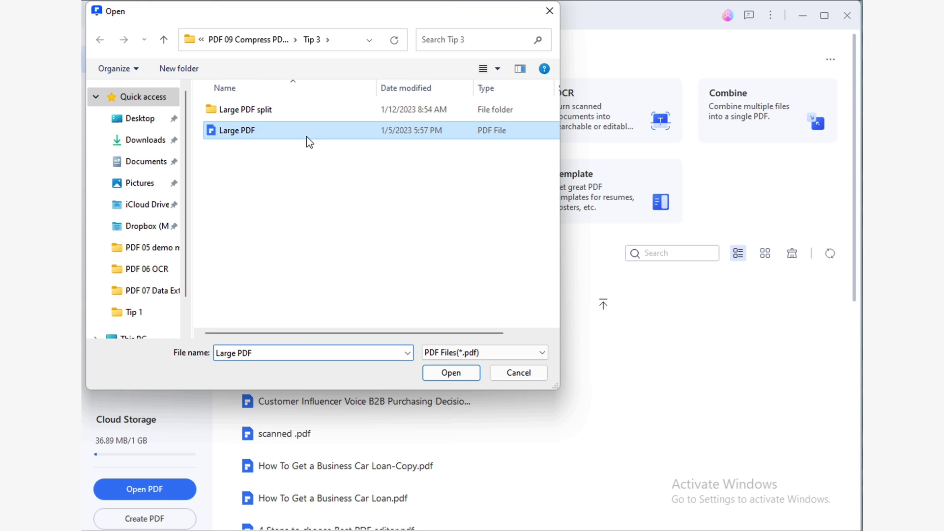
pyautogui.click(465, 373)
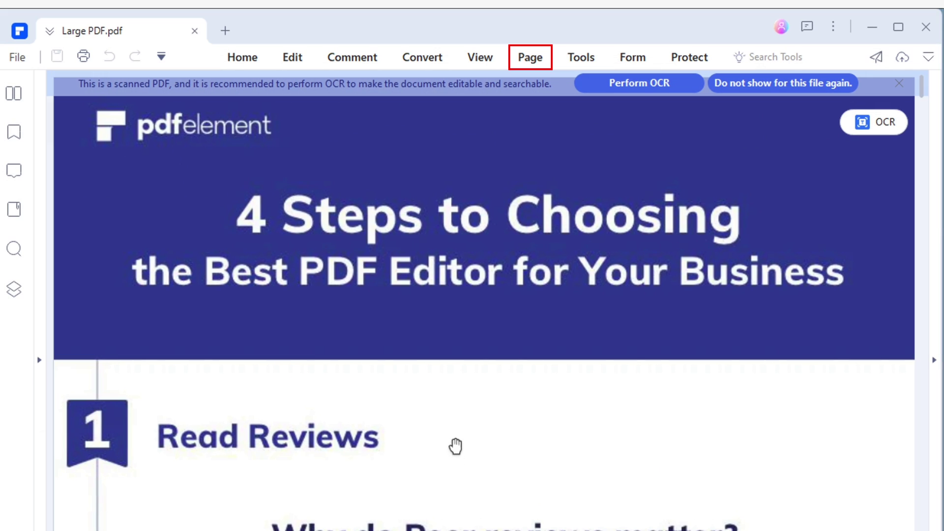
pyautogui.click(530, 57)
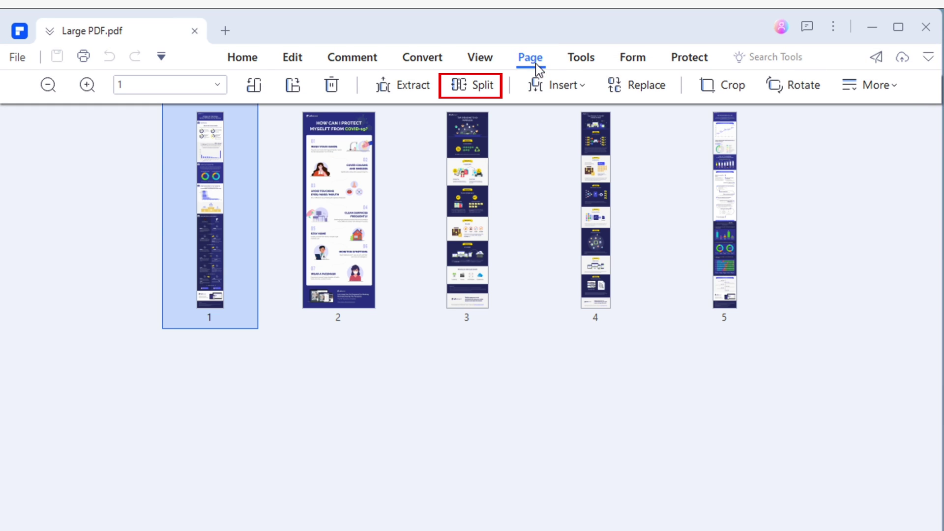
pyautogui.click(476, 89)
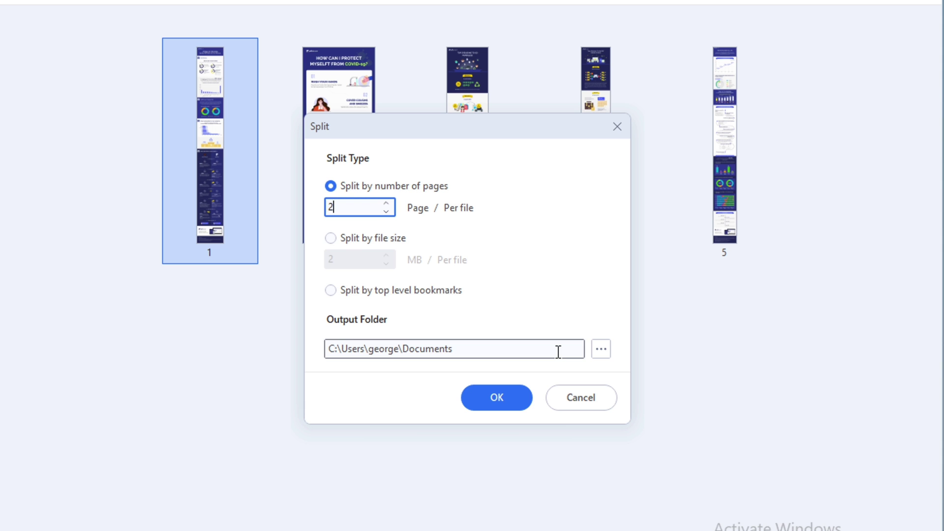
pyautogui.click(497, 398)
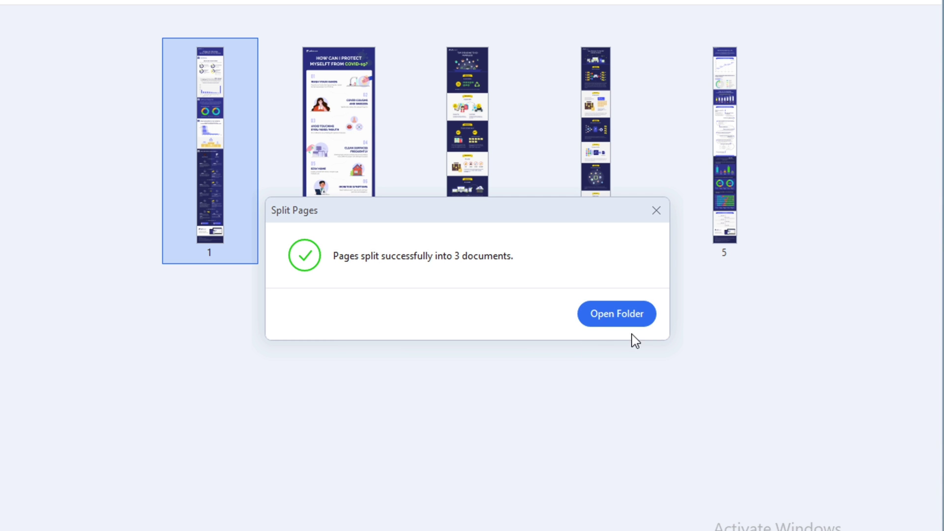
# - Open the output folder and check the size of Large PDF_Part1
pyautogui.click(650, 320)
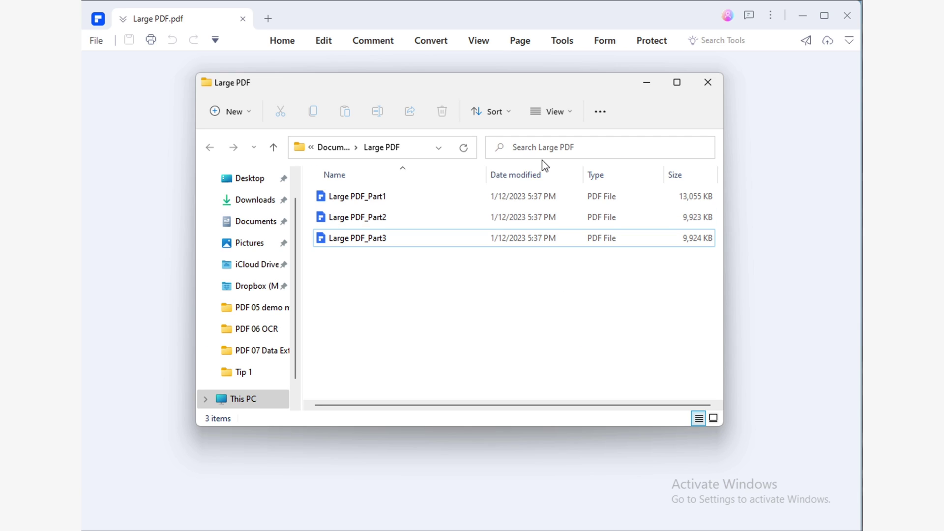
pyautogui.click(540, 195)
pyautogui.click(560, 283)
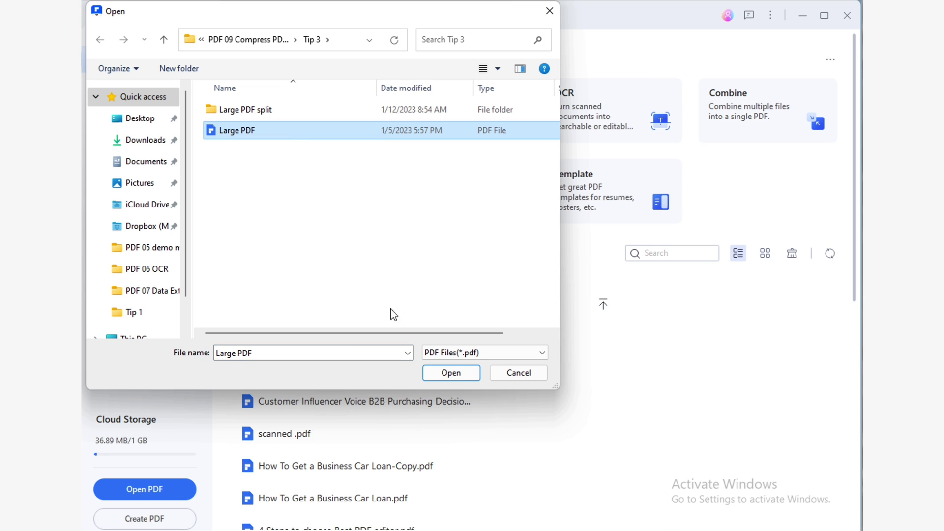
# - Open Large PDF.pdf and compress it at Medium quality
pyautogui.click(460, 371)
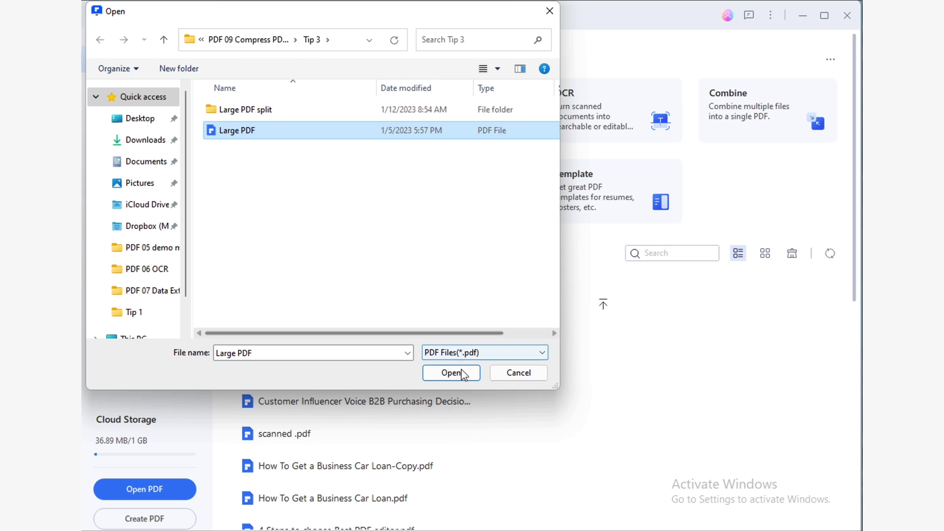
pyautogui.click(561, 41)
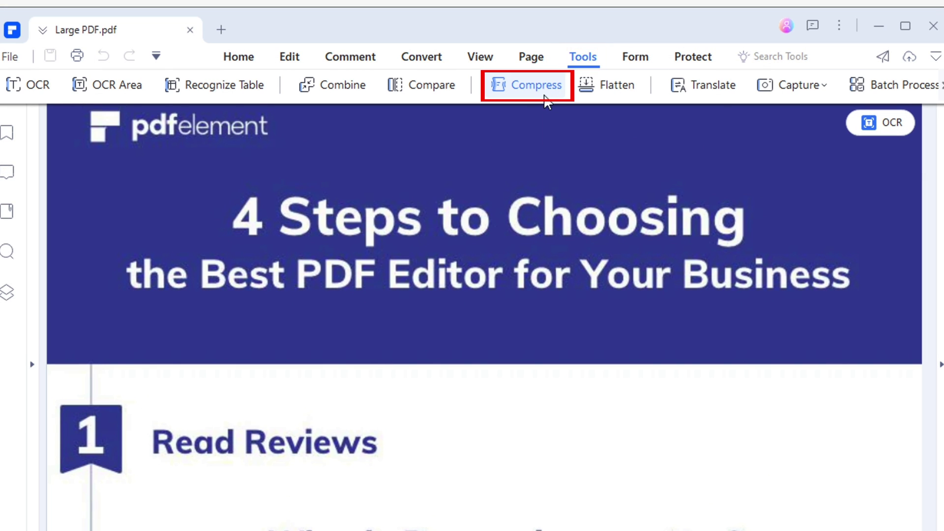
pyautogui.click(545, 96)
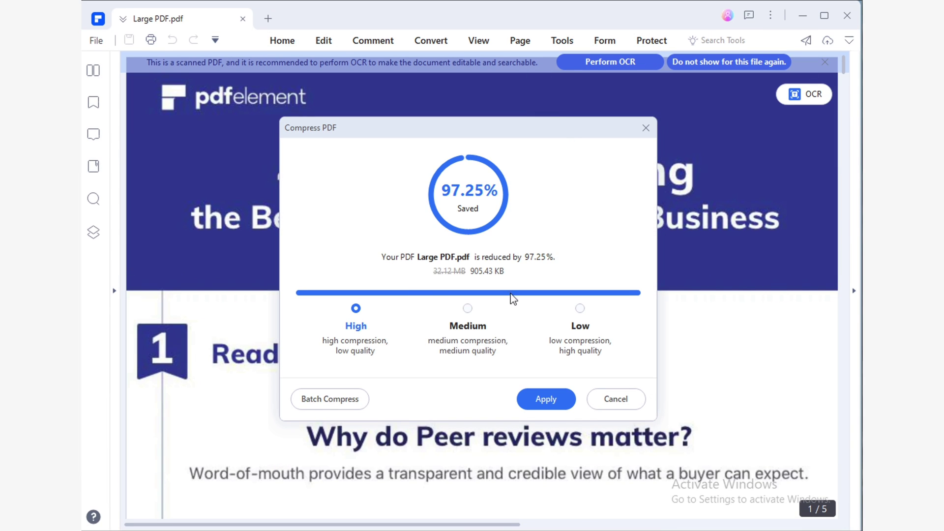
pyautogui.click(486, 329)
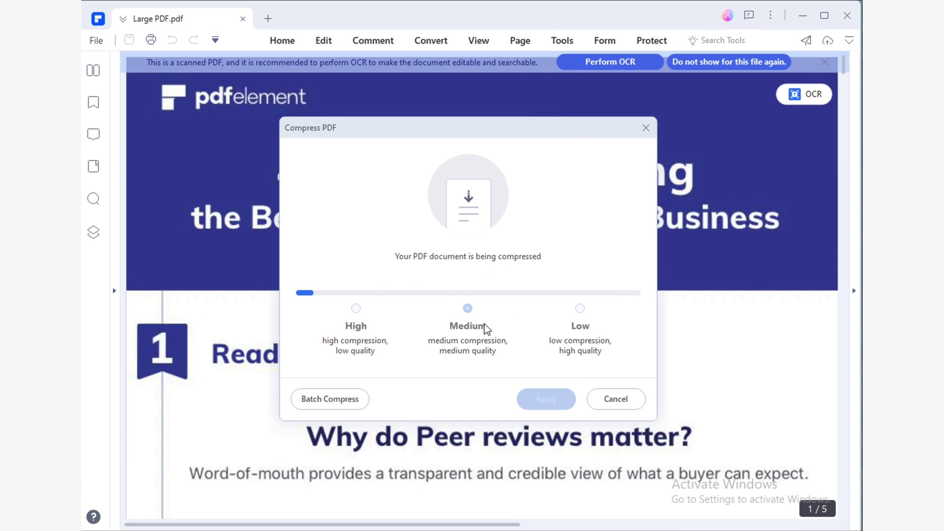
pyautogui.click(547, 399)
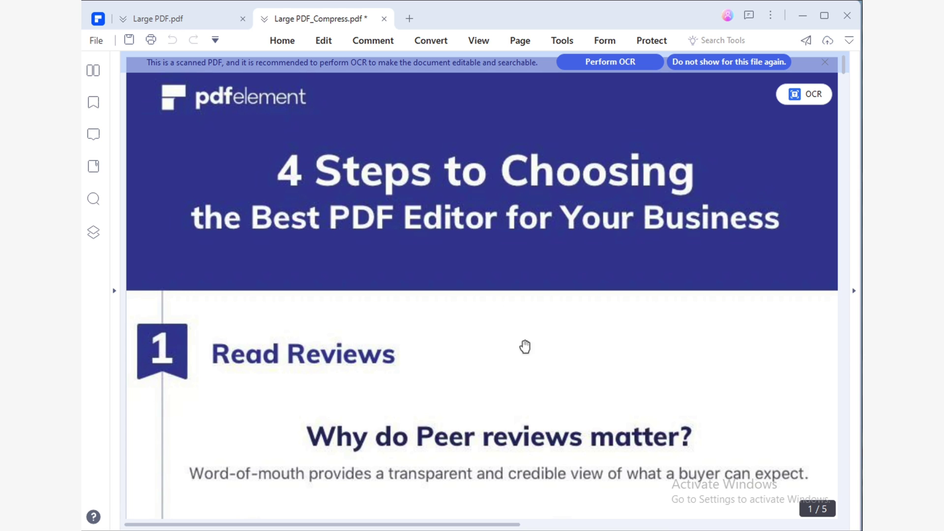
# - Save the compressed copy as Large PDF_Compress
pyautogui.click(102, 41)
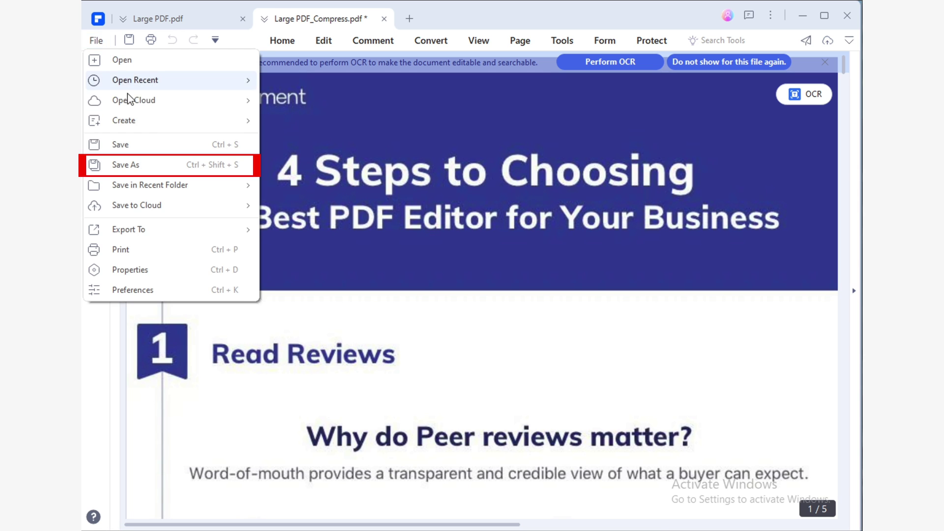
pyautogui.click(147, 161)
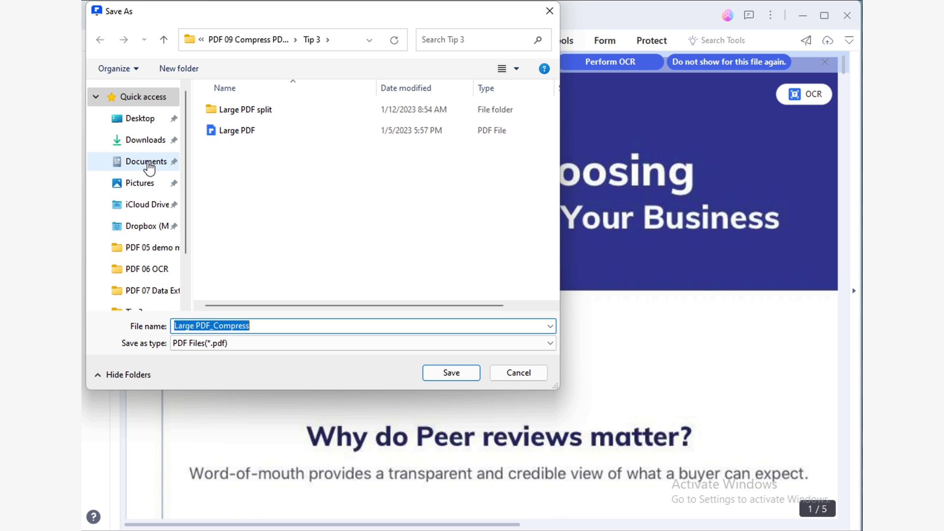
pyautogui.press('Return')
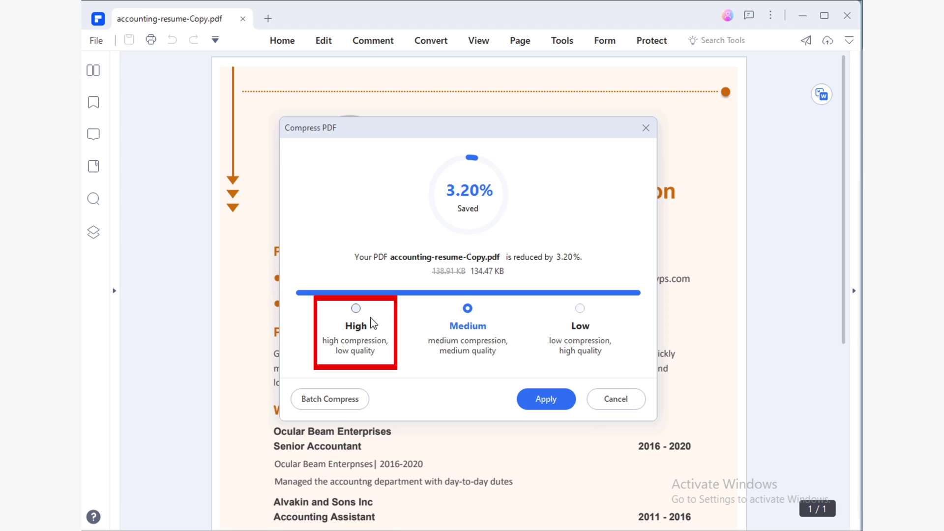
# - Compare High and Low savings for the accounting resume, then apply High compression
pyautogui.click(357, 328)
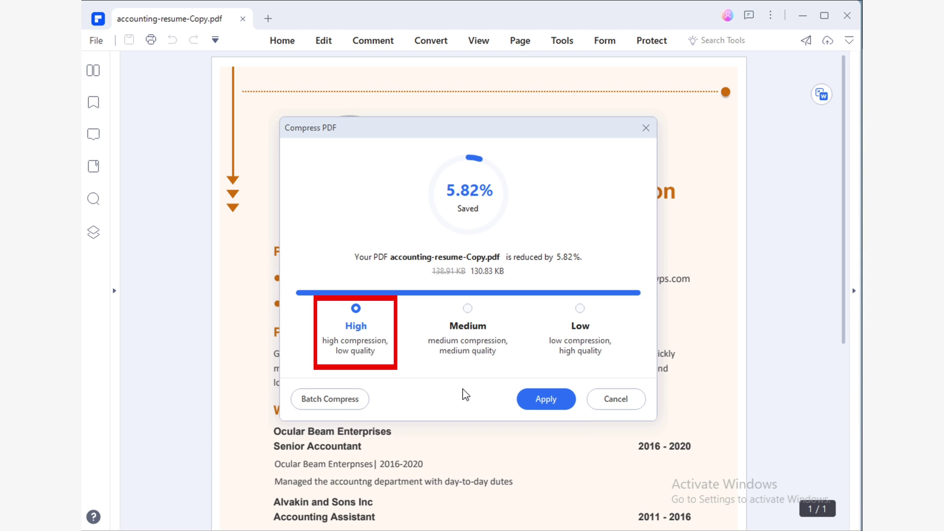
pyautogui.click(585, 326)
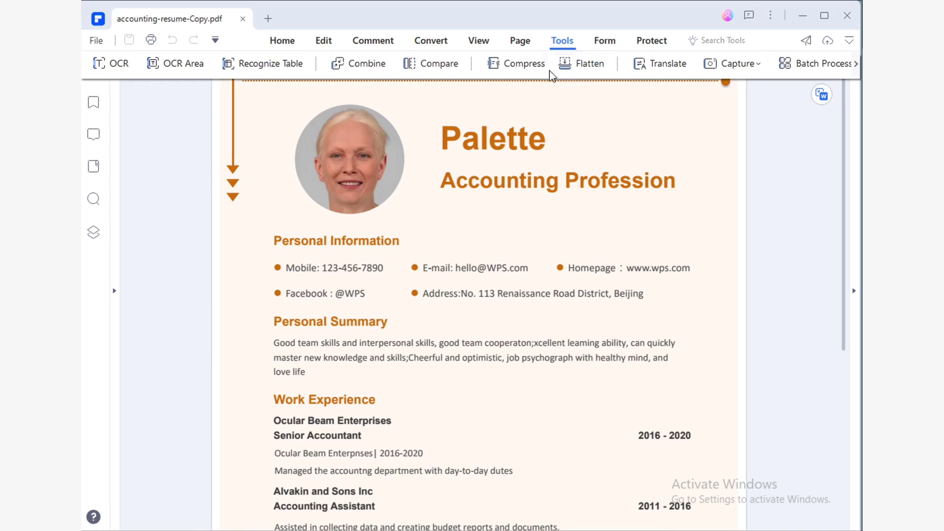
pyautogui.click(531, 63)
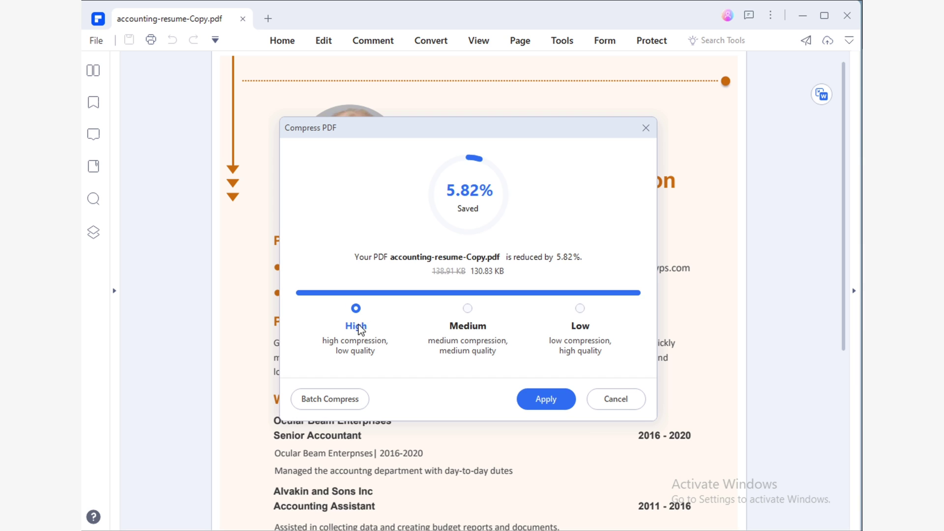
pyautogui.click(553, 397)
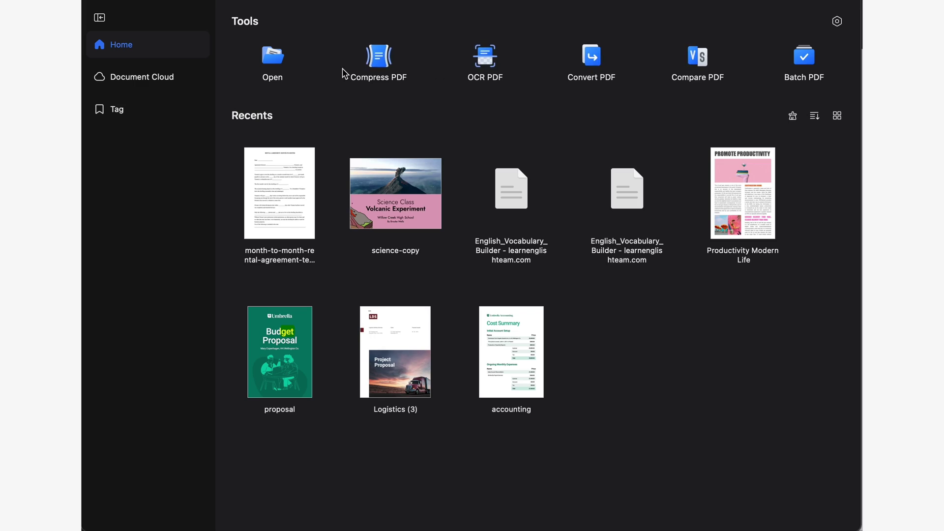
# - On the Mac, load Architect.pdf into Compress PDF
pyautogui.click(378, 73)
pyautogui.click(348, 176)
pyautogui.click(702, 384)
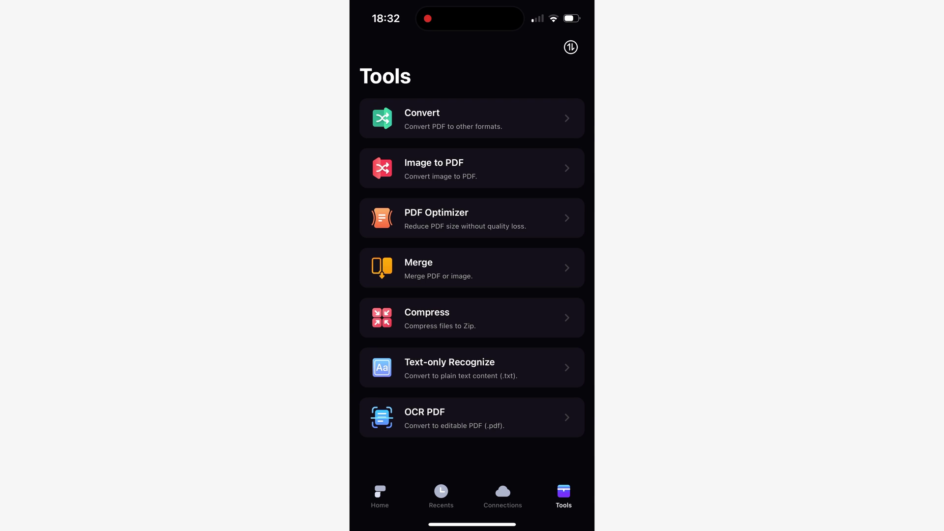
# - On the phone, select Welcome to PDFelement.pdf and start compressing it into a zip
pyautogui.click(400, 315)
pyautogui.click(577, 257)
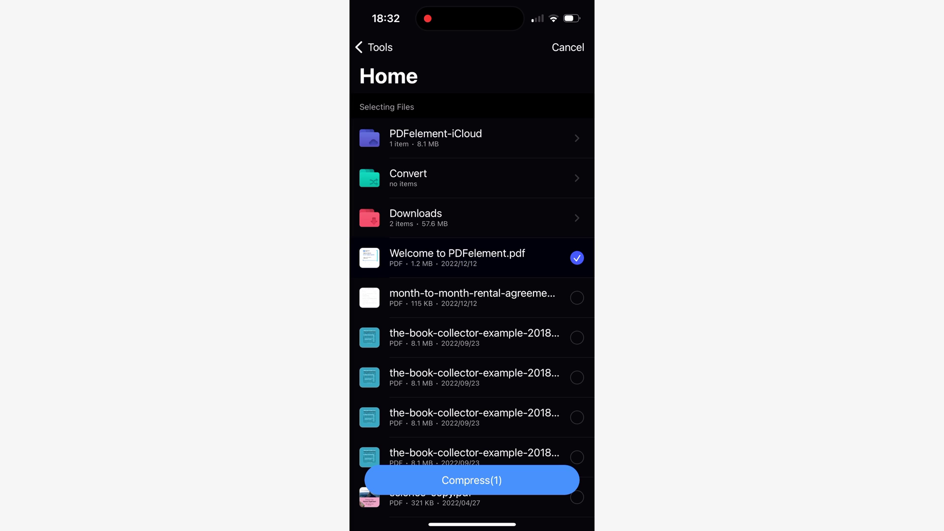
pyautogui.click(472, 480)
pyautogui.click(472, 480)
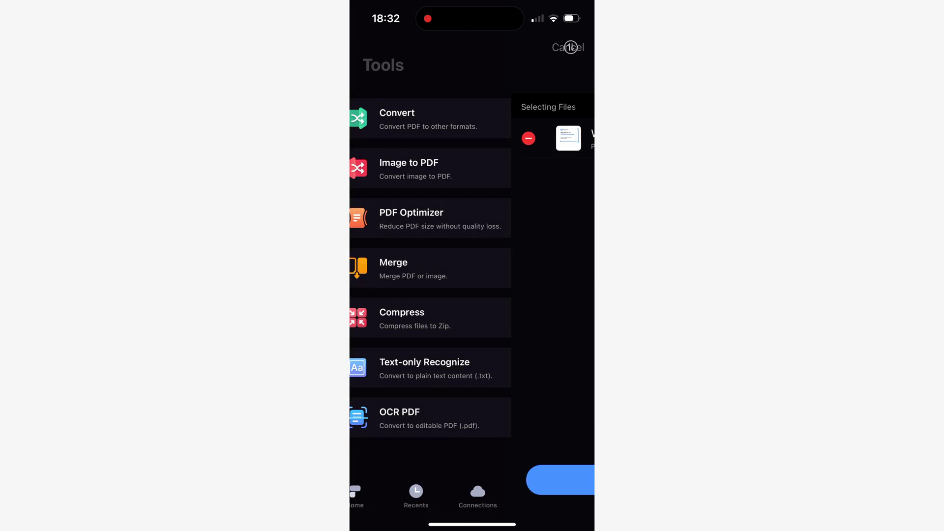